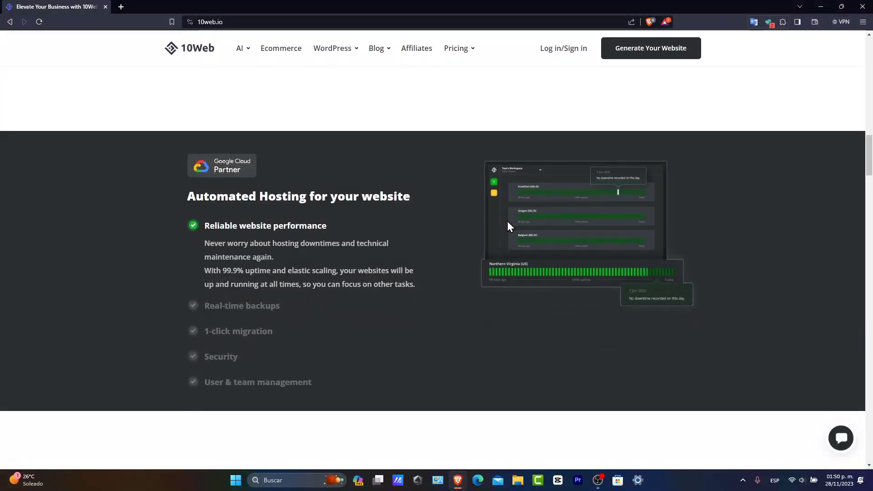
Step: Look through the 10Web homepage sections on hosting, ecommerce, AI tools and support, and return to the start of the page
scroll(507, 221, "down", 5)
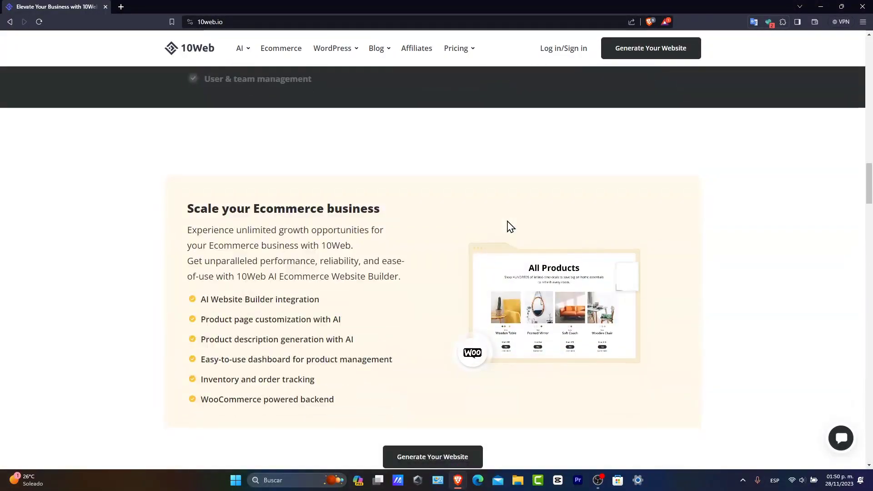
scroll(510, 226, "down", 3)
scroll(510, 226, "down", 5)
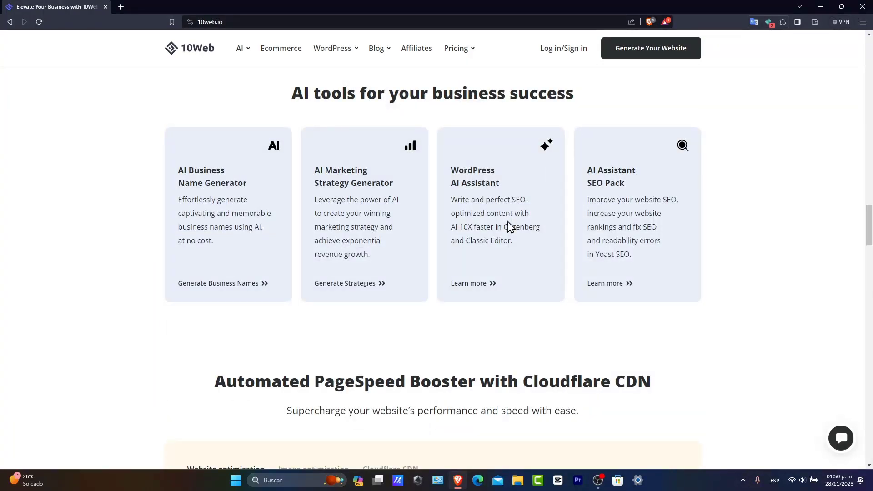
scroll(510, 226, "down", 8)
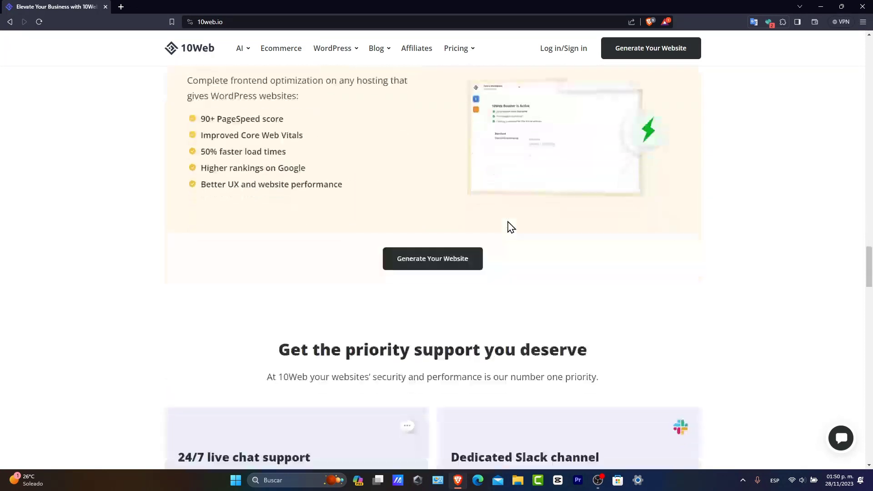
scroll(510, 226, "down", 5)
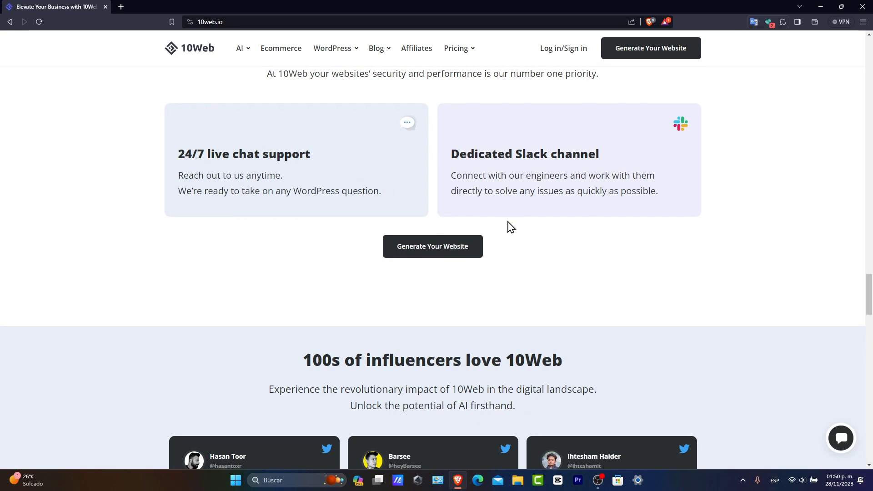
key("Home")
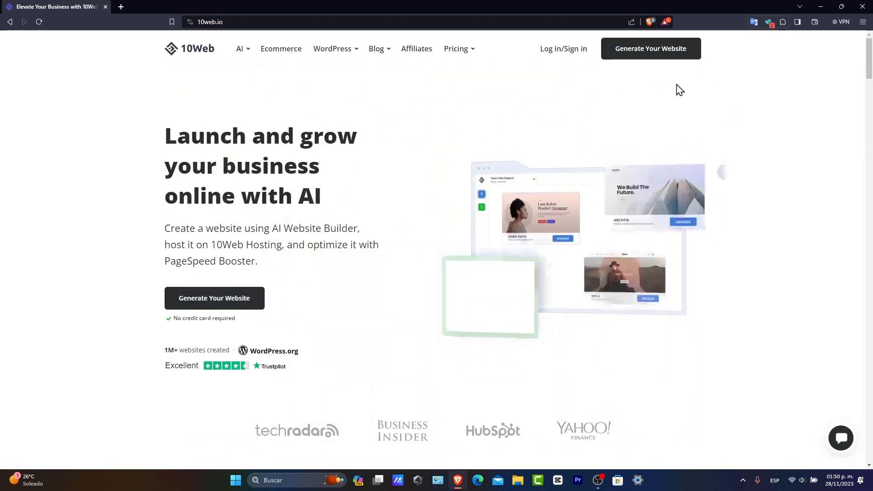
Step: Log in to 10Web with an existing Google account
left_click(571, 56)
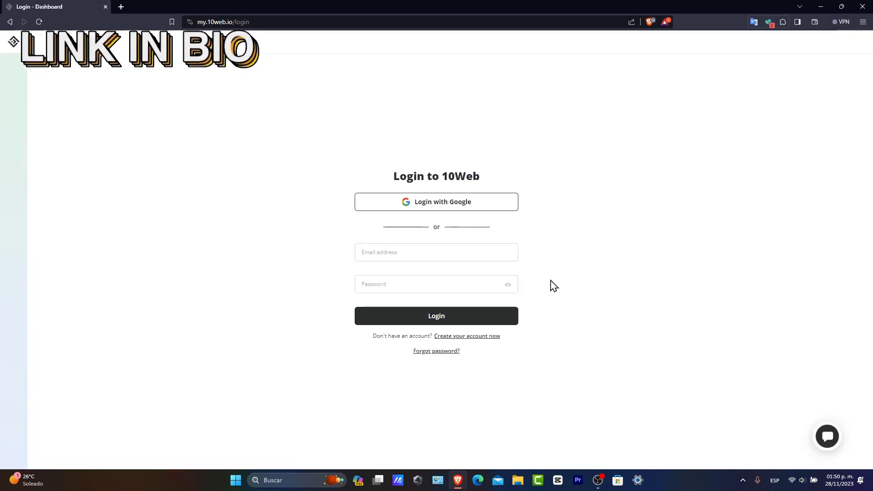
left_click(479, 203)
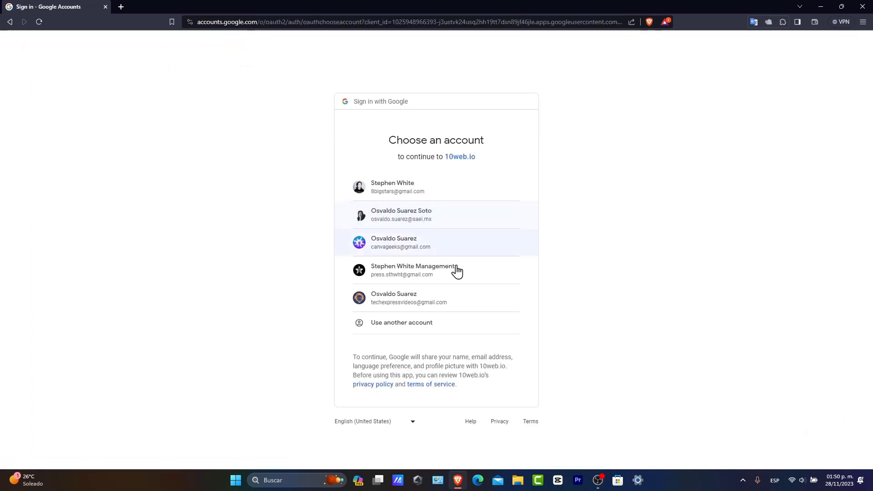
left_click(428, 301)
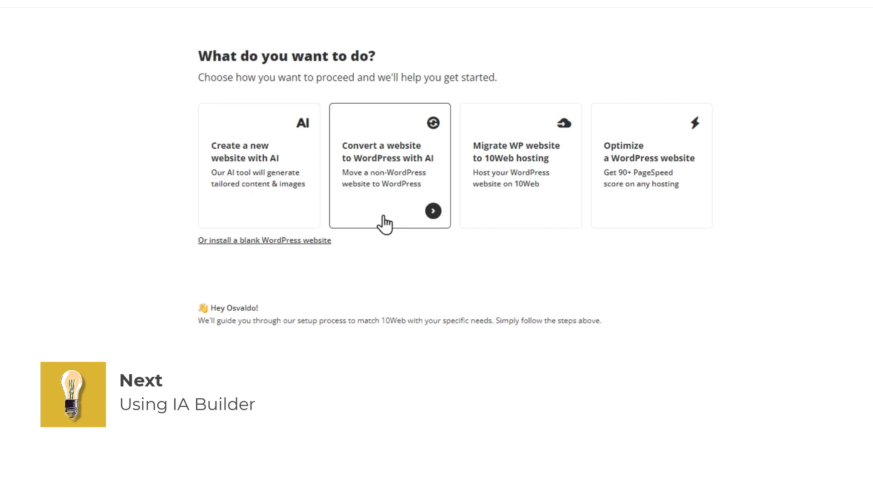
Step: Start a new website with AI and choose to create a website with an online store
left_click(263, 179)
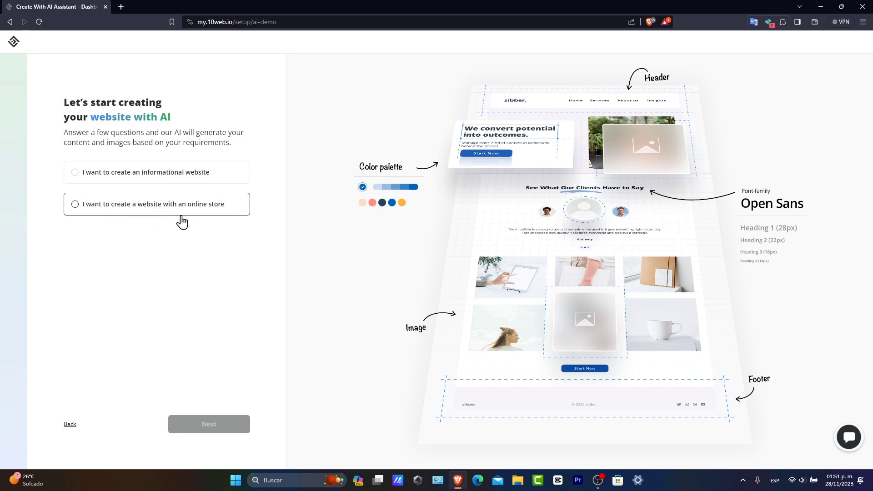
left_click(223, 212)
left_click(227, 423)
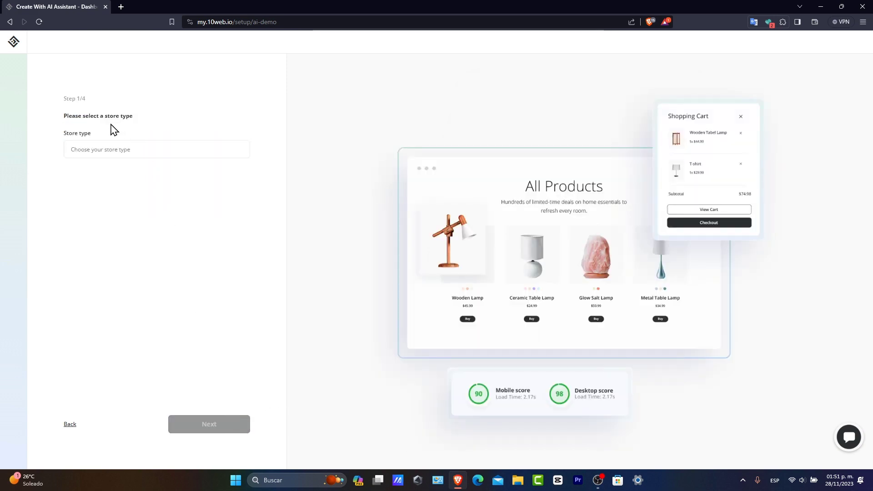
Step: Browse the store types, try searches for clothing, home decor and Christmas, and set the store type to Video Game Store
left_click(151, 148)
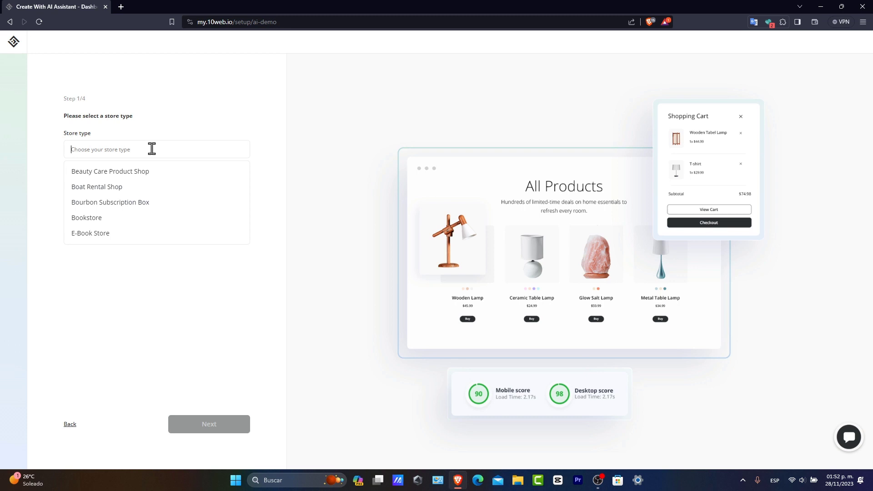
scroll(169, 188, "down", 5)
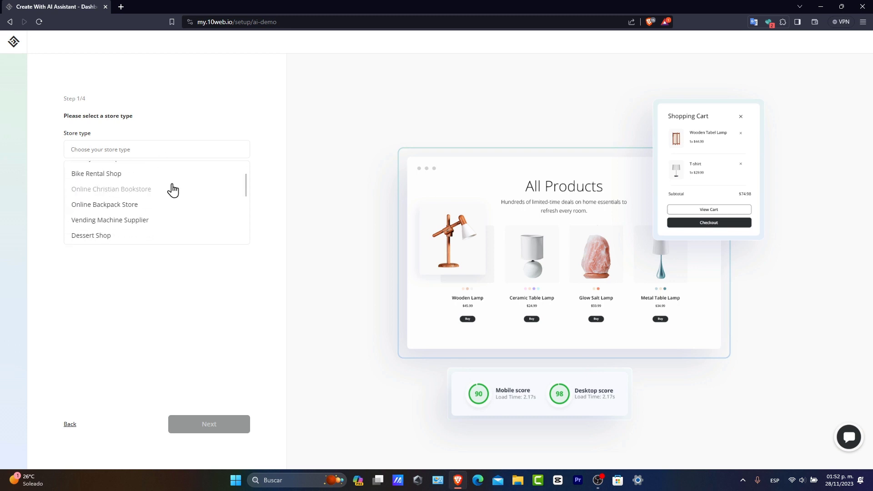
scroll(173, 190, "down", 3)
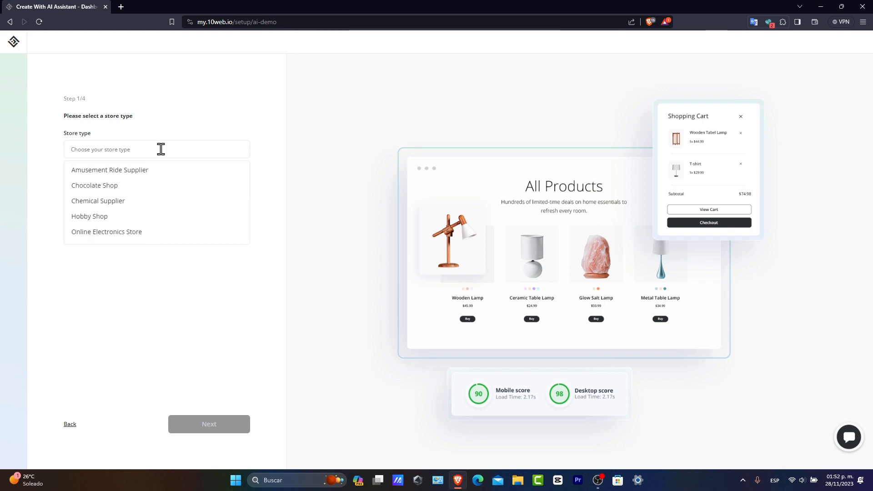
type("clothin")
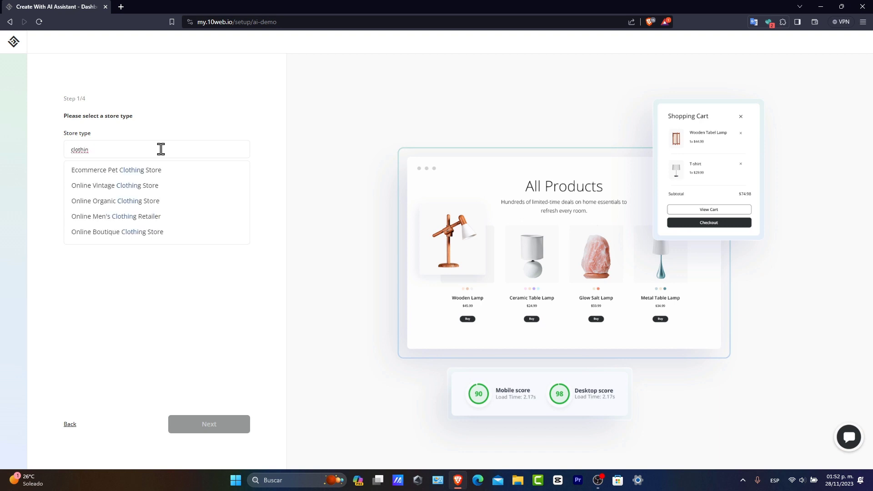
key("BackSpace")
key("BackSpace")
key("BackSpace")
type("home")
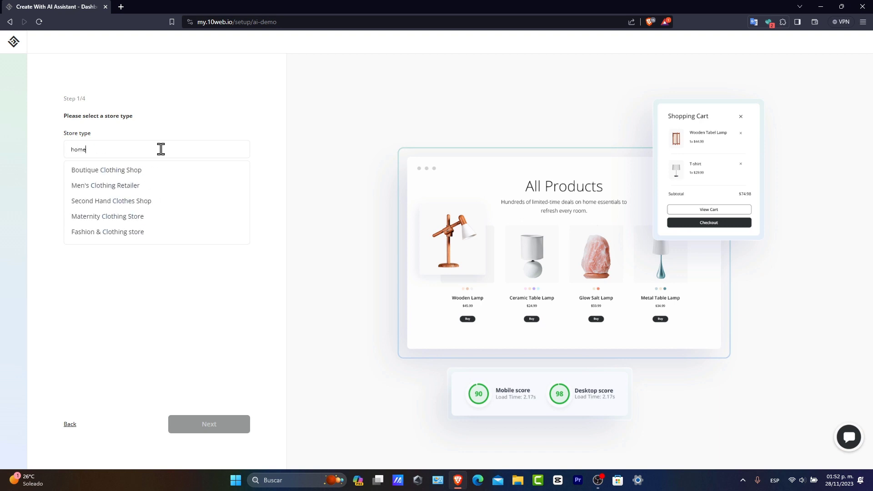
type(" decor")
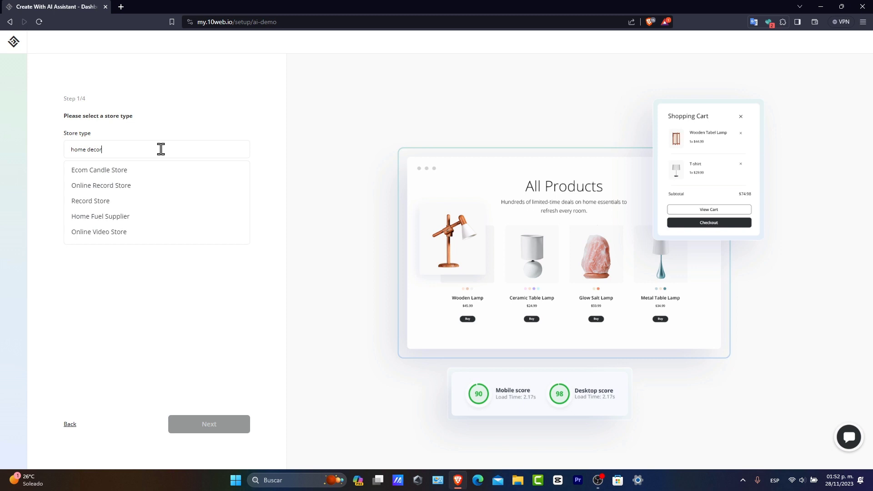
type("chritma")
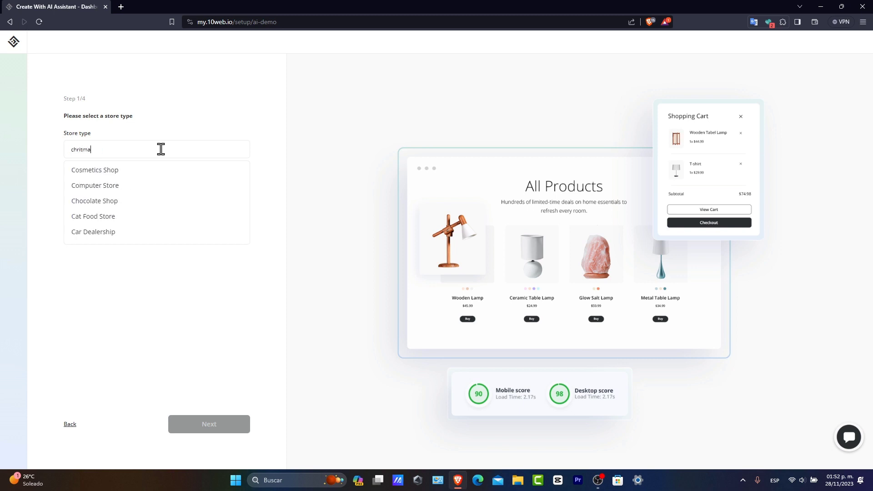
type("stm")
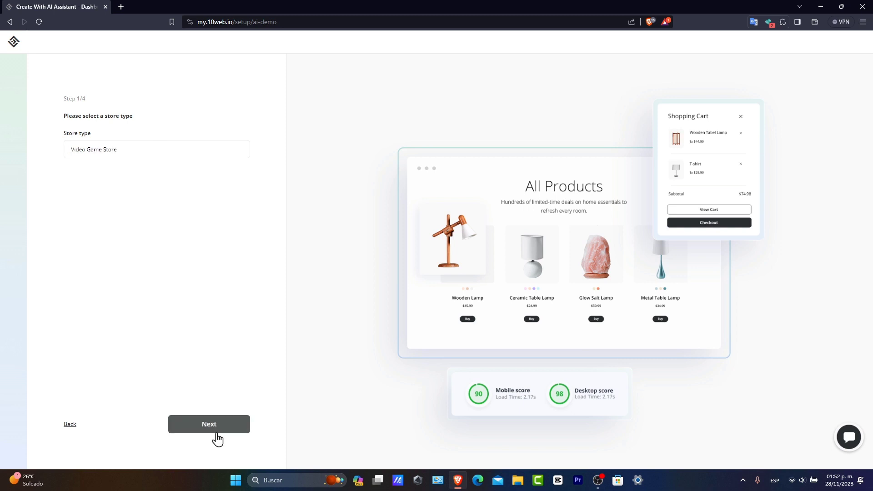
left_click(215, 430)
Step: Name the store TechGames Express and describe it as products based into the most iconic videogames characters in the world, t shirts, plush, toys and more
left_click(137, 119)
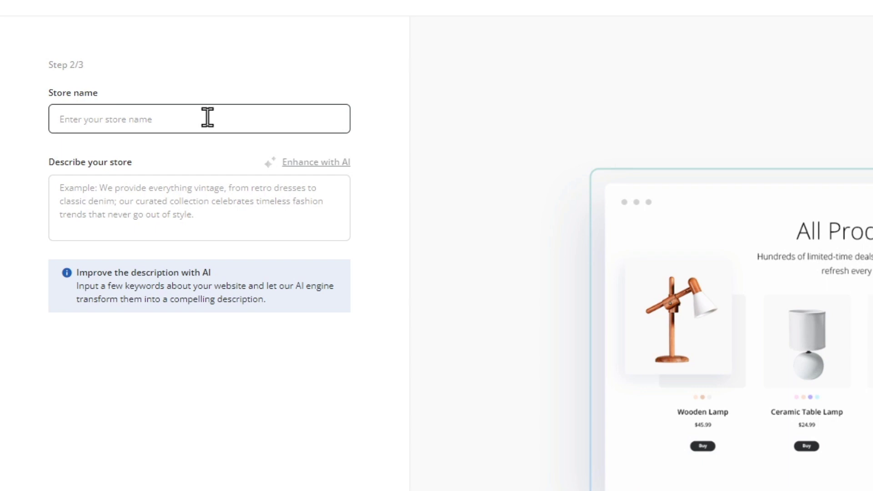
type("Tech")
type("Games Express")
left_click(249, 226)
type("We provide products that are based into the most iconic videogames characters in the world, t shirts, plush, toys and more")
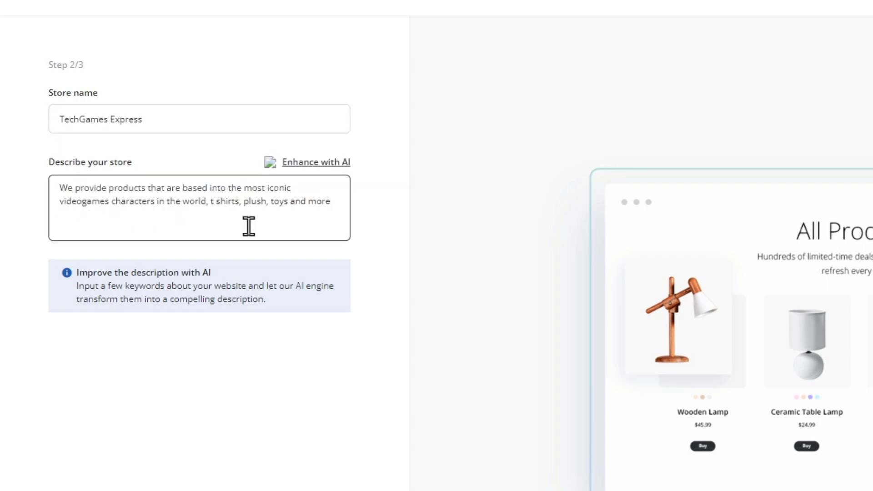
Step: Enhance the store description with AI, check the rewritten text and continue to the product entry
left_click(331, 164)
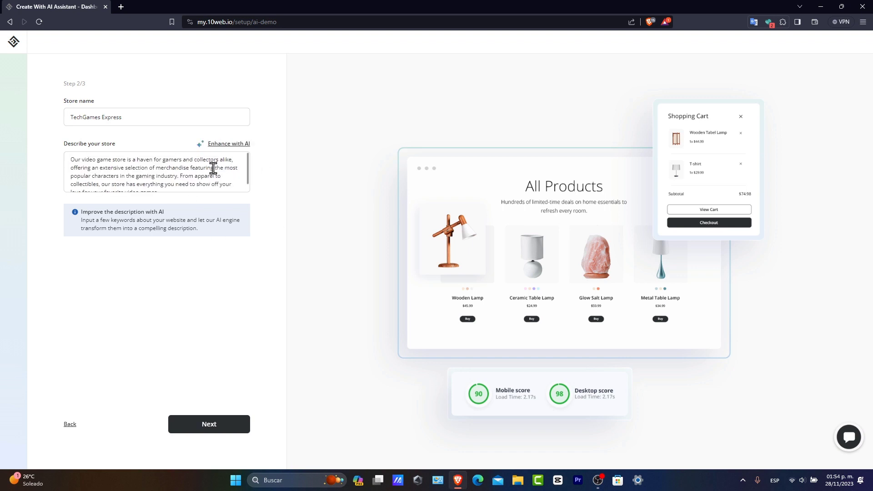
scroll(205, 173, "down", 1)
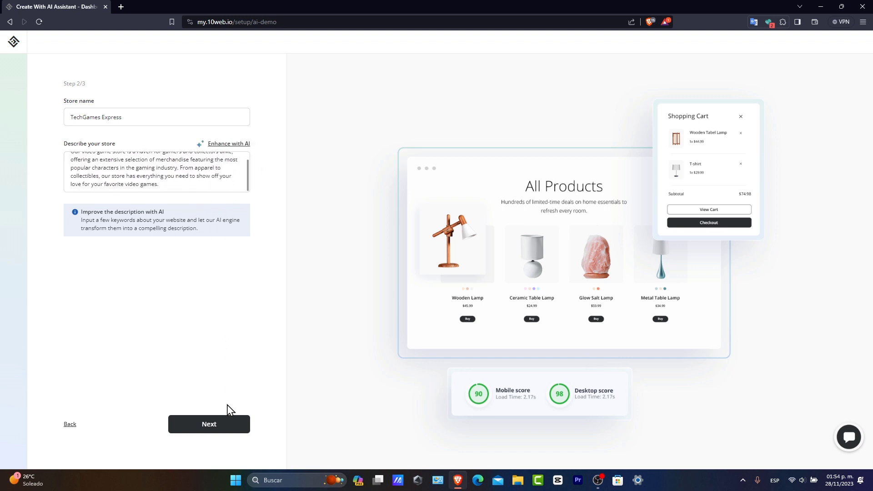
left_click(227, 423)
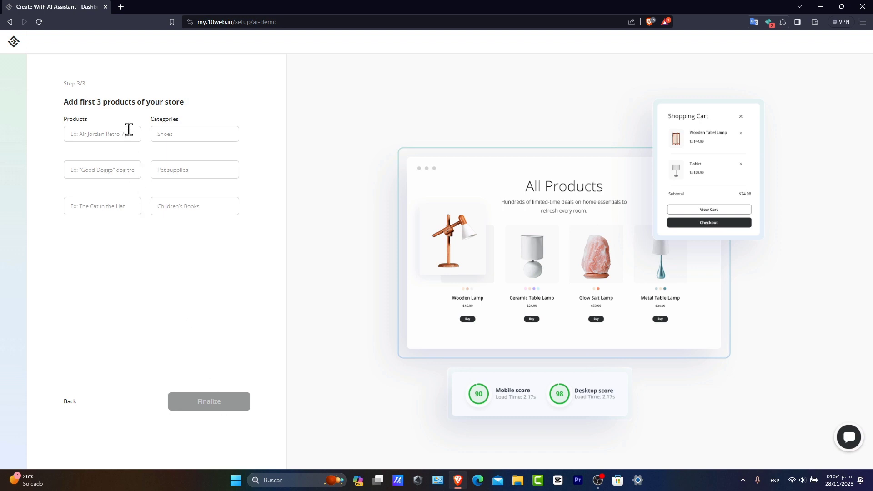
Step: Enter Plush1 as the store's first product, in the category Plush
left_click_drag(115, 103, 183, 104)
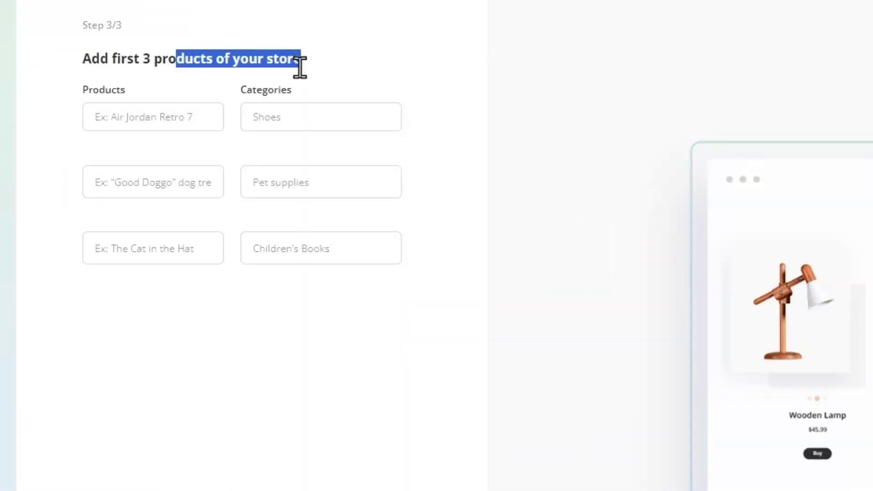
left_click(171, 123)
type("Pl")
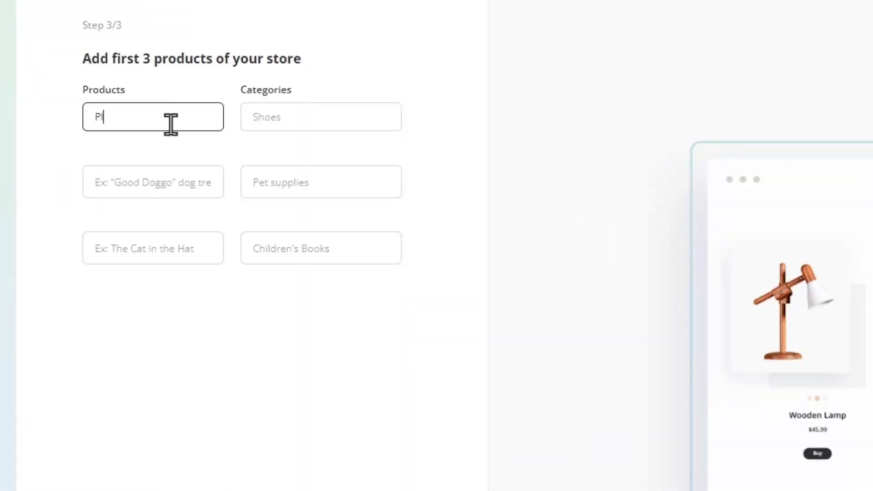
type("ush1")
left_click(345, 115)
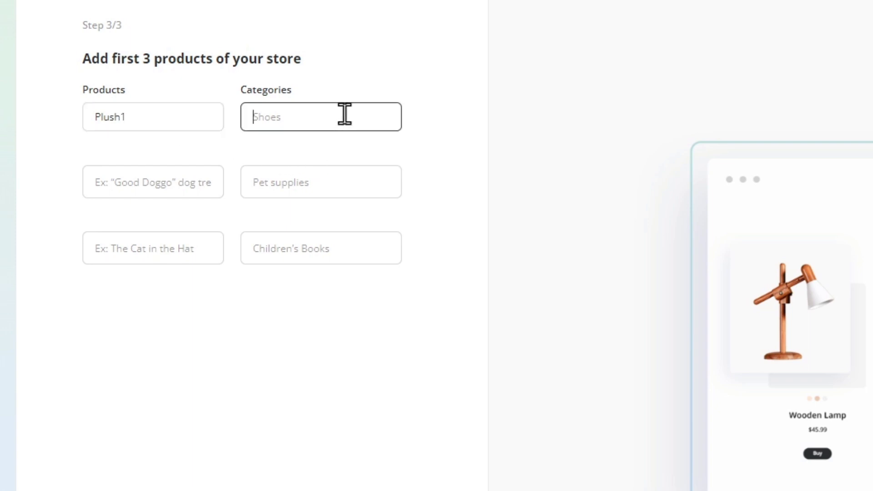
type("Plush")
Step: Enter Pokemon Towel as the second product in the category Towel, and open the third product's name for entry
left_click(170, 188)
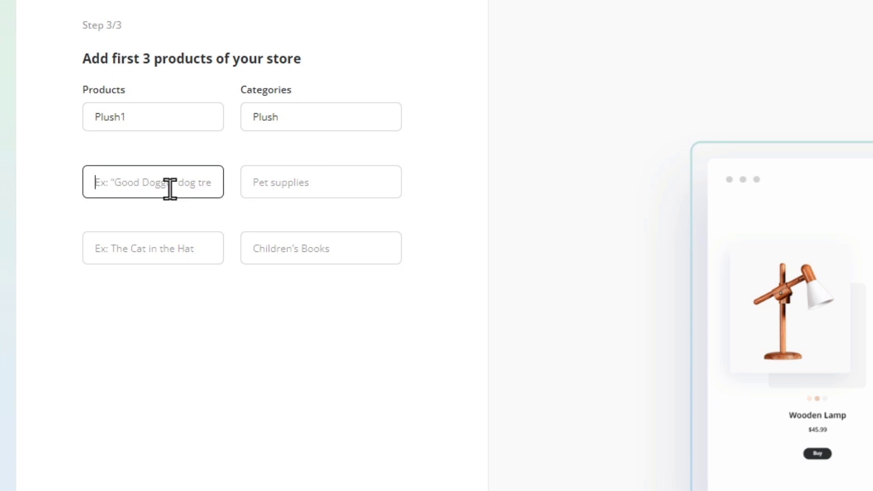
type("Pokemon Towel")
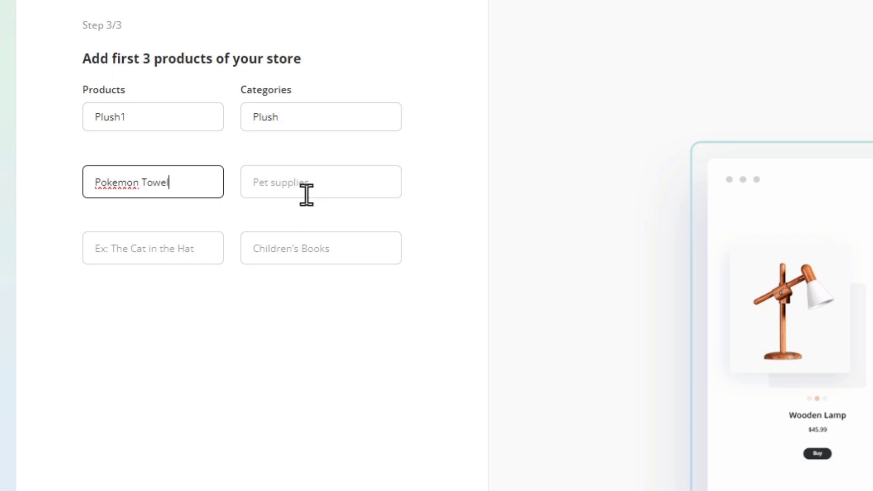
left_click(306, 195)
type("Towel")
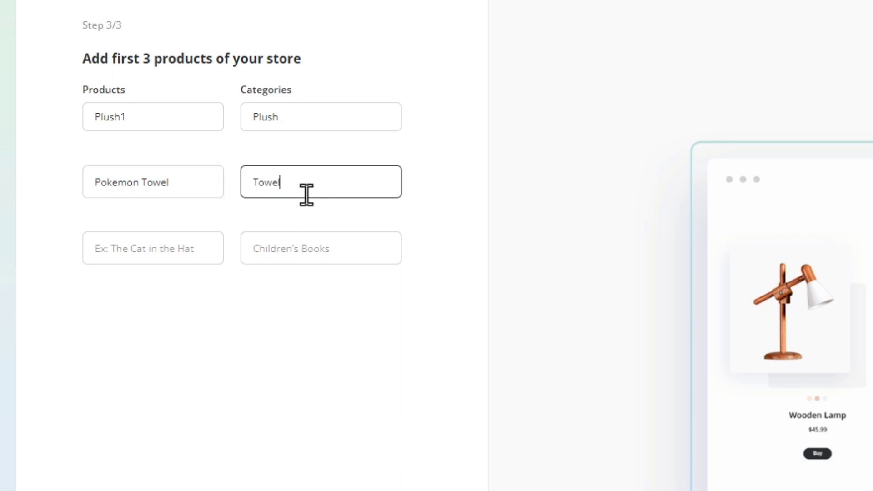
left_click(195, 244)
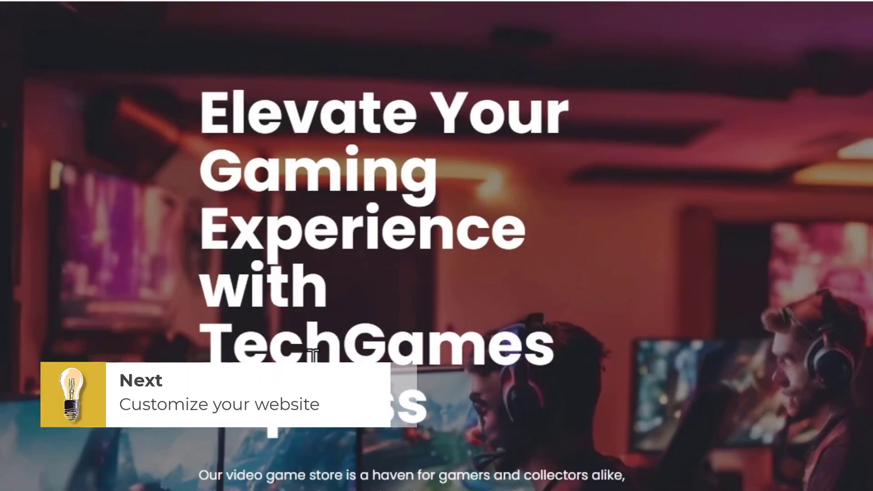
Step: Examine the generated store home page, from the hero banner through the About Us and benefits sections to the Sales products
scroll(667, 329, "down", 10)
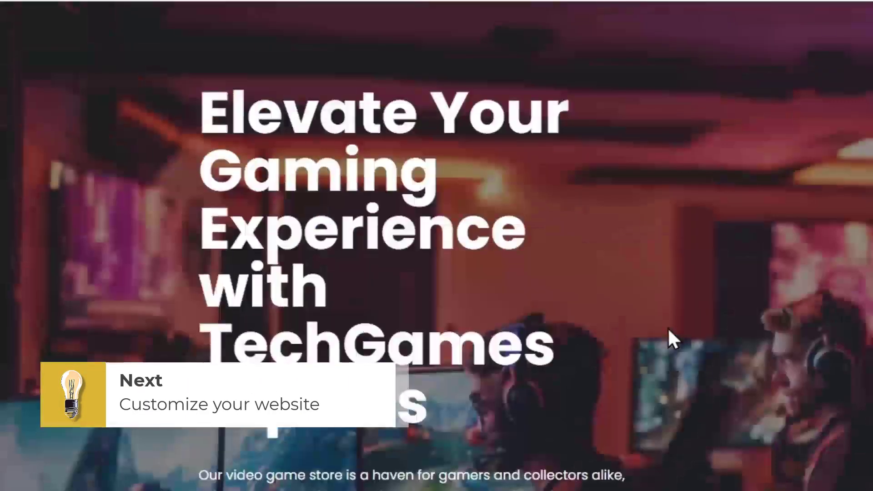
scroll(667, 329, "down", 10)
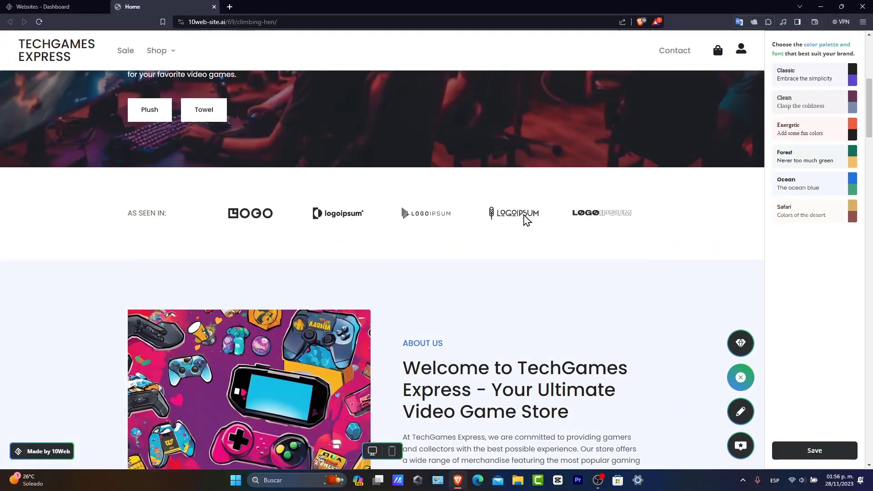
scroll(631, 243, "down", 3)
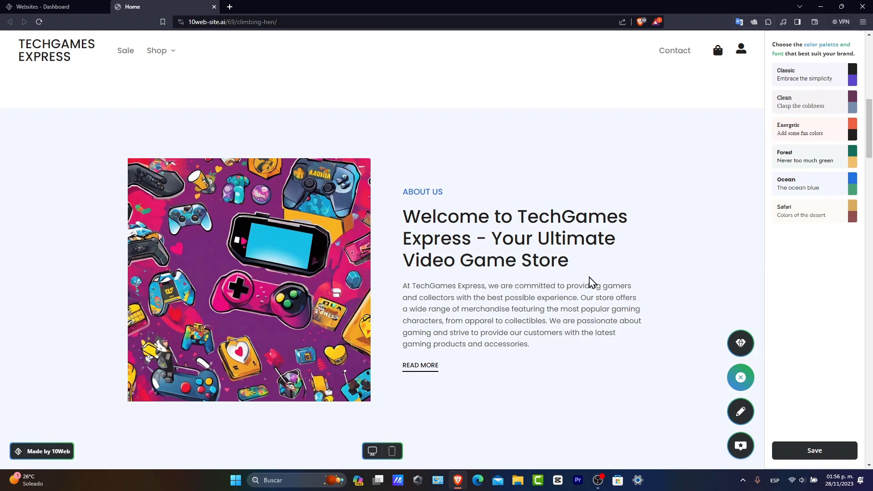
scroll(532, 287, "down", 6)
scroll(478, 267, "down", 3)
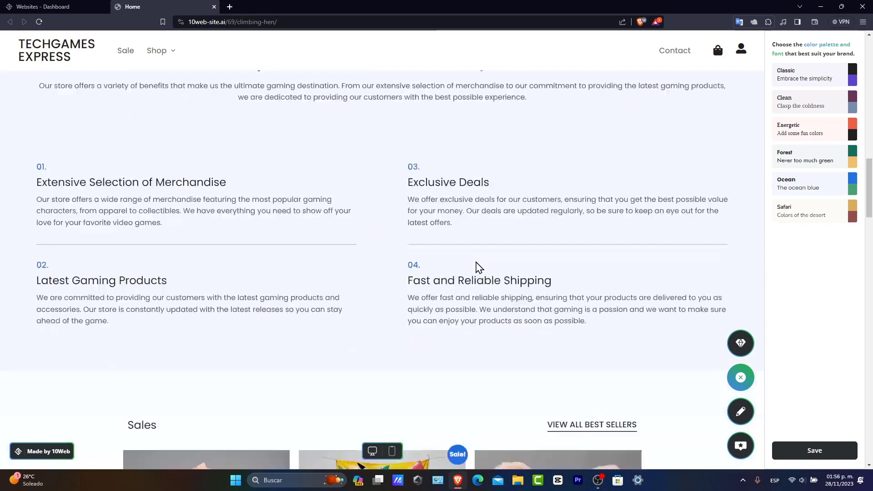
scroll(478, 267, "down", 6)
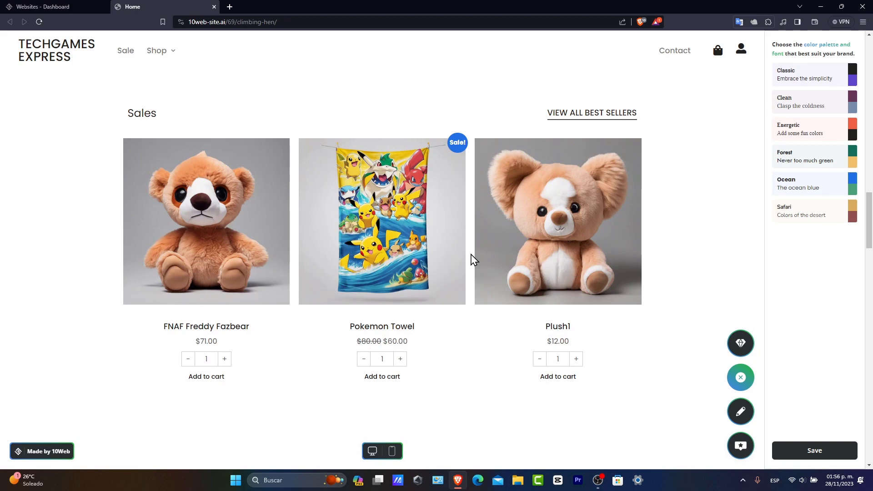
Step: Examine the rest of the home page from the Sales products to the footer, dismissing the trial offer and the feedback survey
scroll(473, 262, "down", 6)
scroll(438, 261, "down", 3)
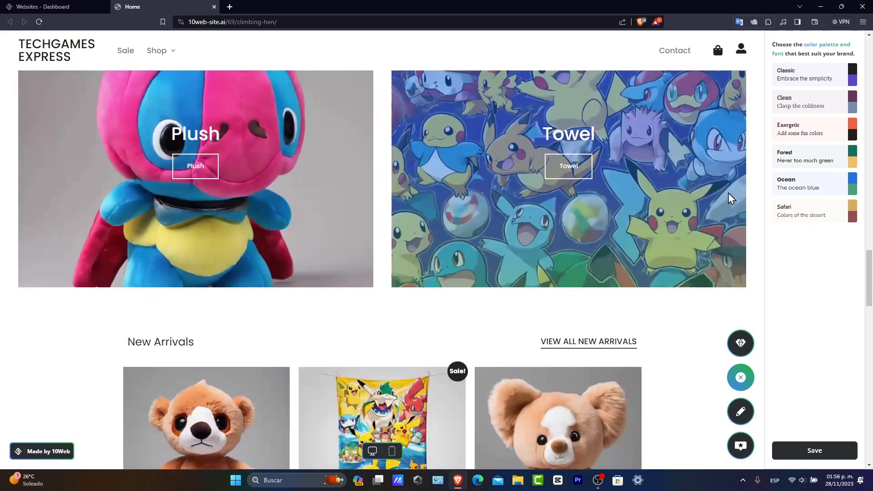
scroll(682, 207, "down", 3)
scroll(471, 263, "down", 6)
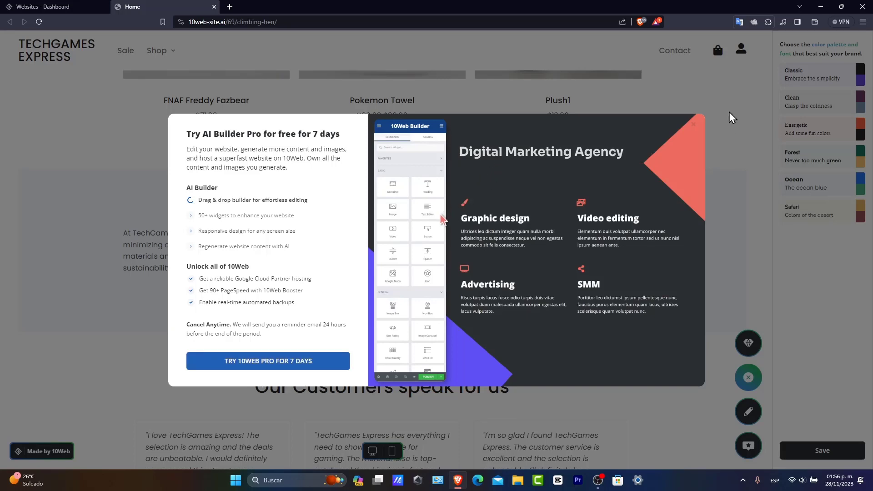
left_click(695, 131)
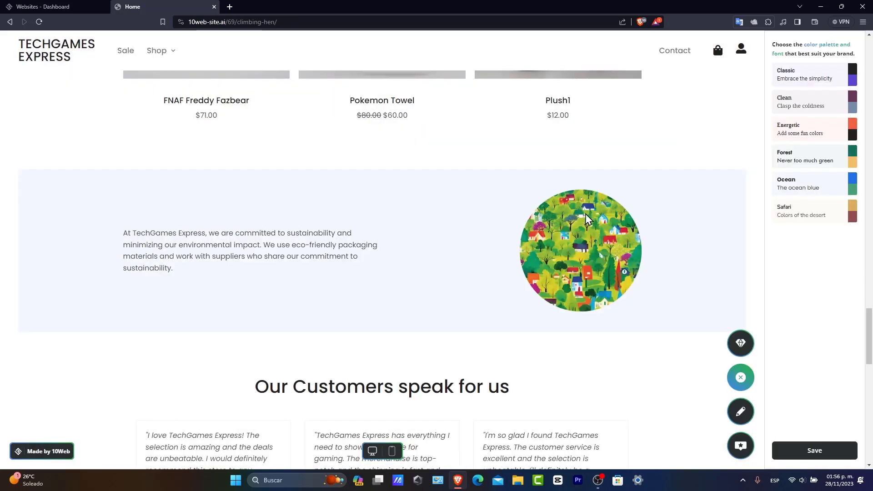
scroll(580, 225, "down", 12)
scroll(576, 228, "down", 3)
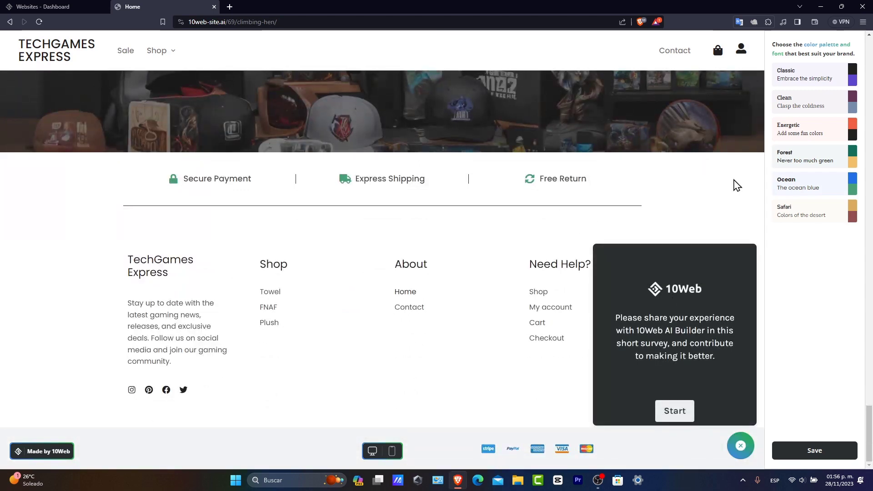
left_click(682, 412)
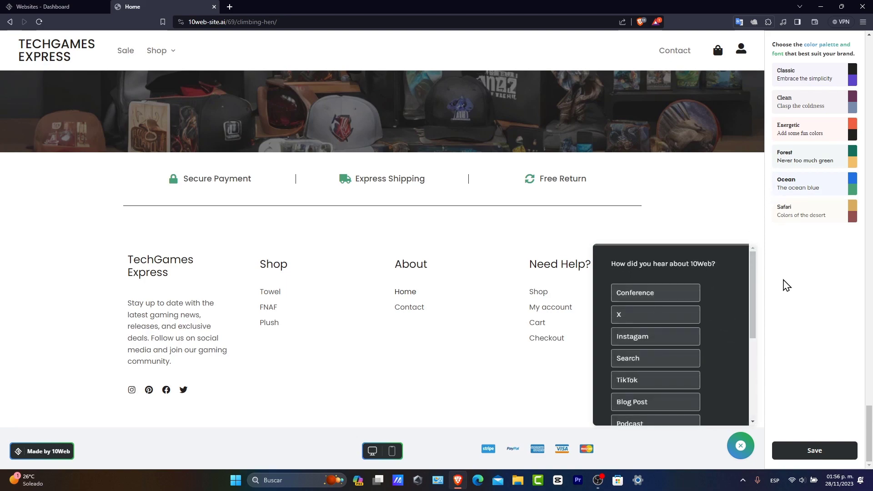
left_click(741, 447)
Step: Open the home page in the site editor, dismiss the trial offer and look over the hero banner and logo section
scroll(659, 178, "up", 15)
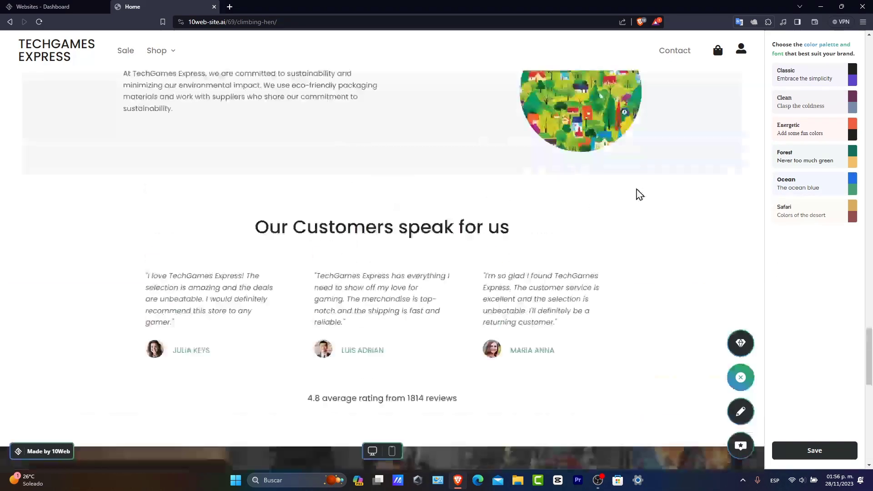
scroll(638, 195, "up", 10)
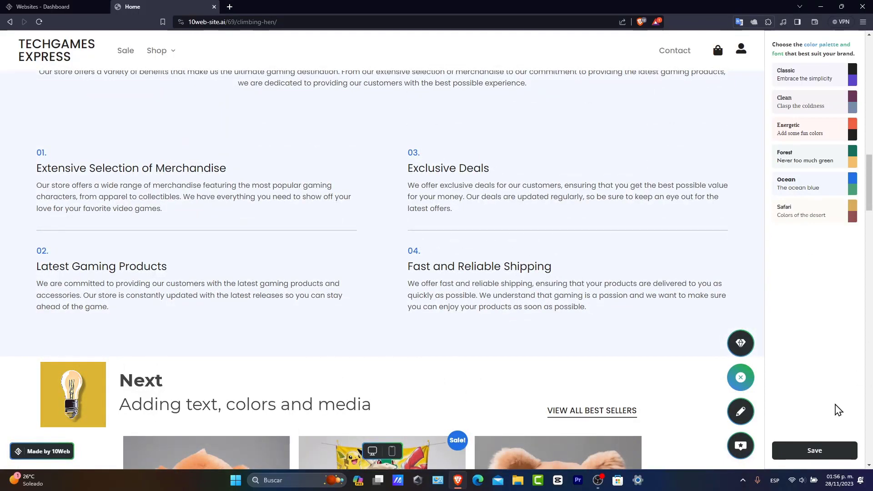
left_click(750, 416)
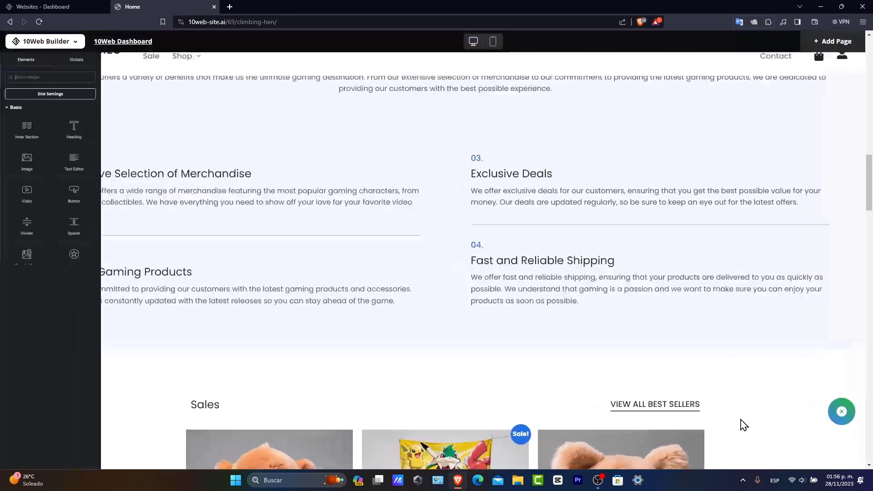
scroll(287, 261, "up", 15)
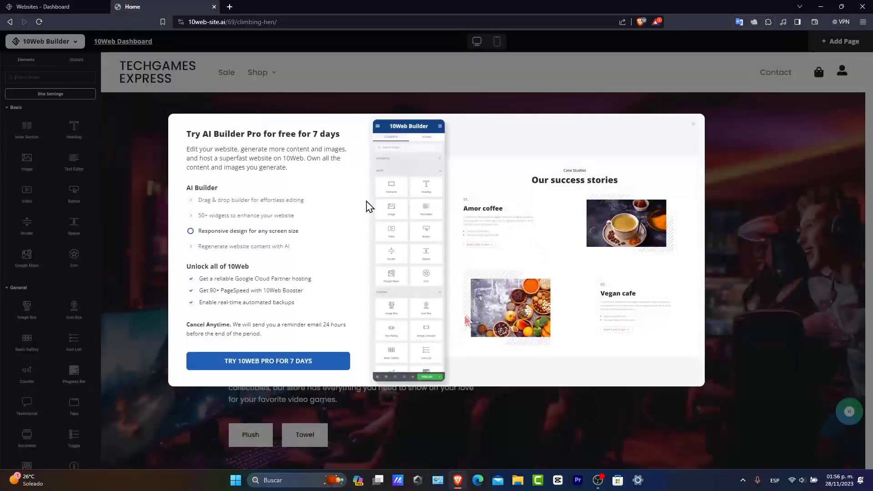
left_click(692, 124)
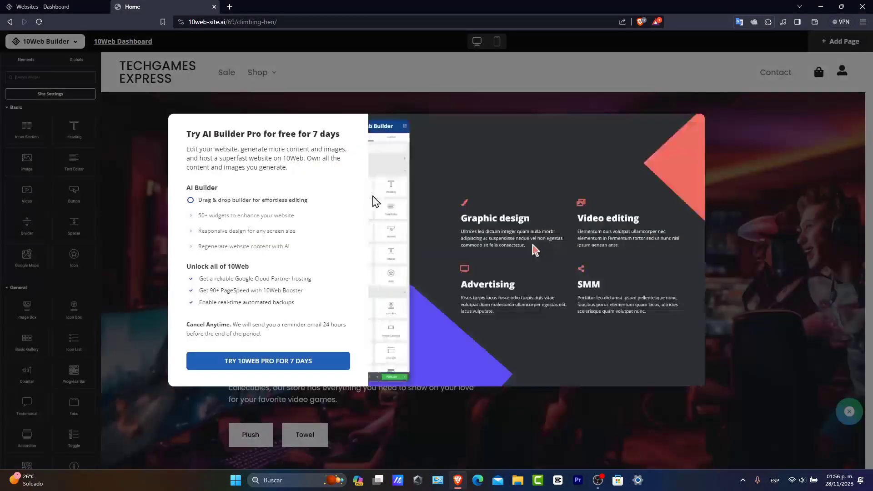
left_click(695, 131)
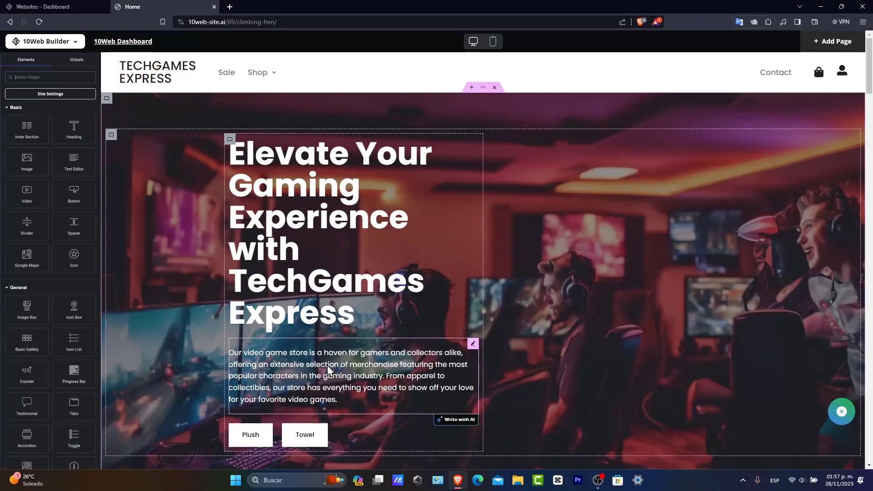
scroll(394, 378, "down", 3)
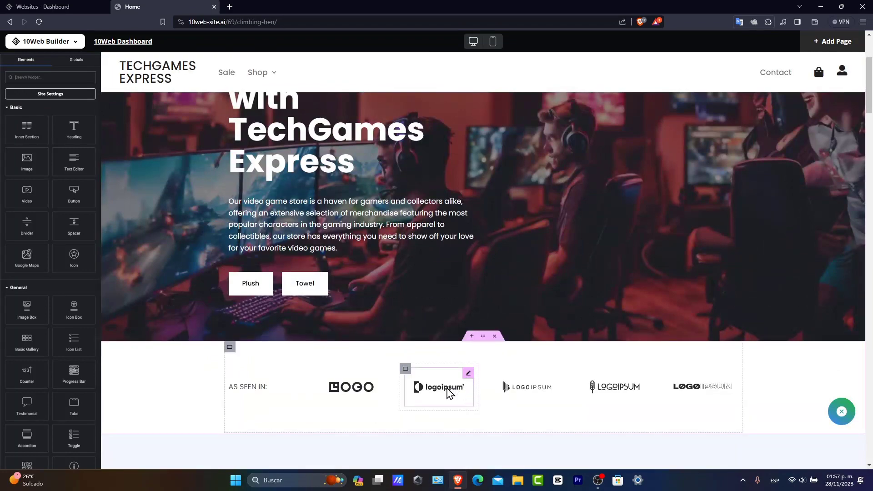
scroll(518, 384, "down", 6)
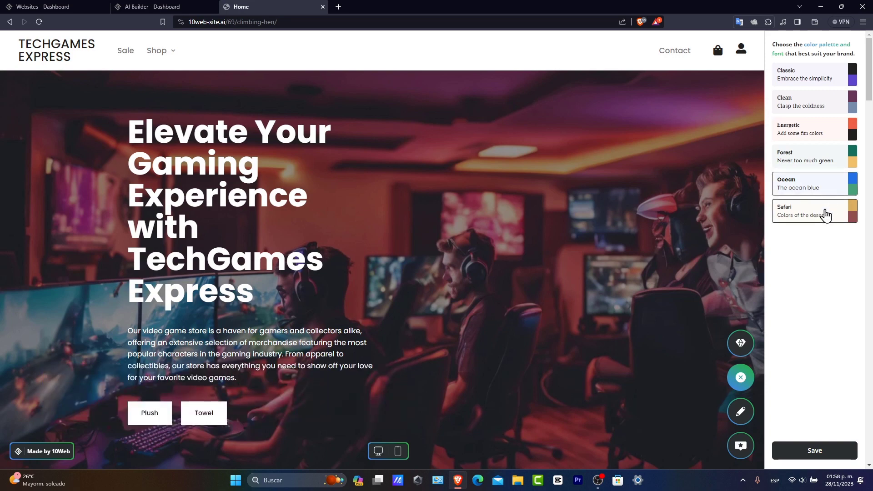
Step: Apply the Safari color palette and font to the site and check it down to the footer
left_click(826, 215)
scroll(496, 313, "down", 3)
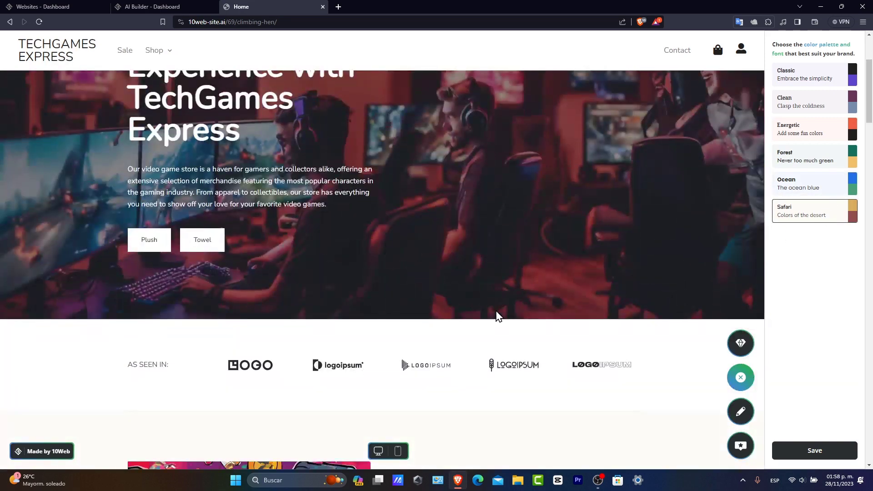
scroll(497, 313, "down", 3)
scroll(499, 316, "down", 15)
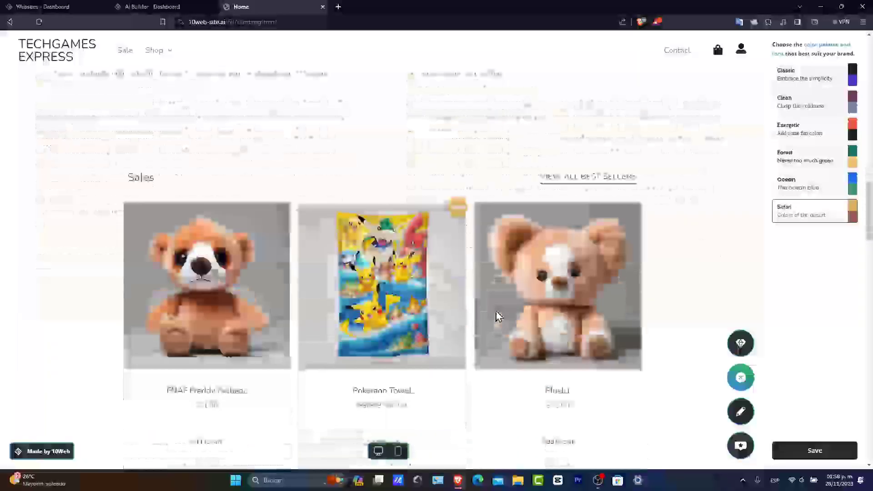
scroll(498, 315, "down", 15)
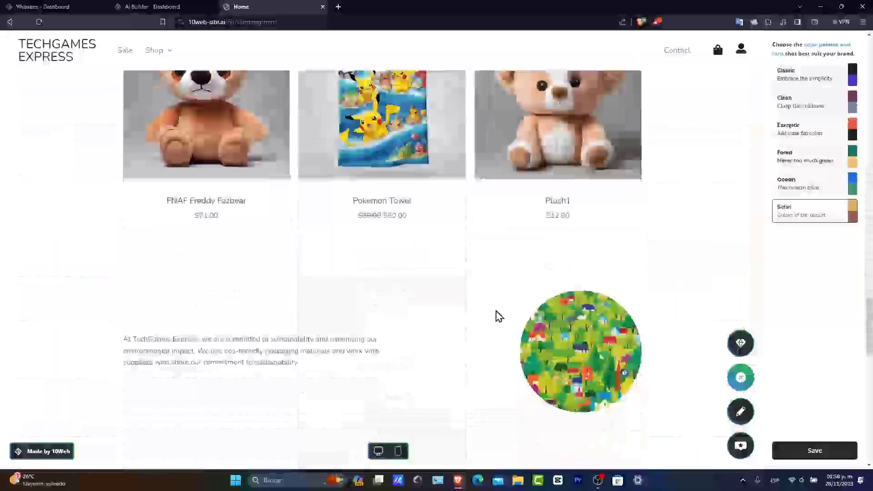
scroll(497, 311, "down", 2)
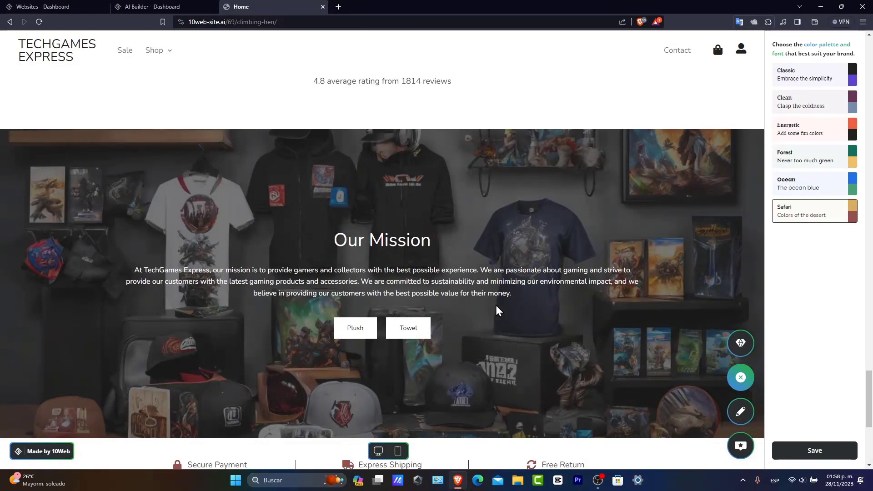
scroll(496, 312, "down", 5)
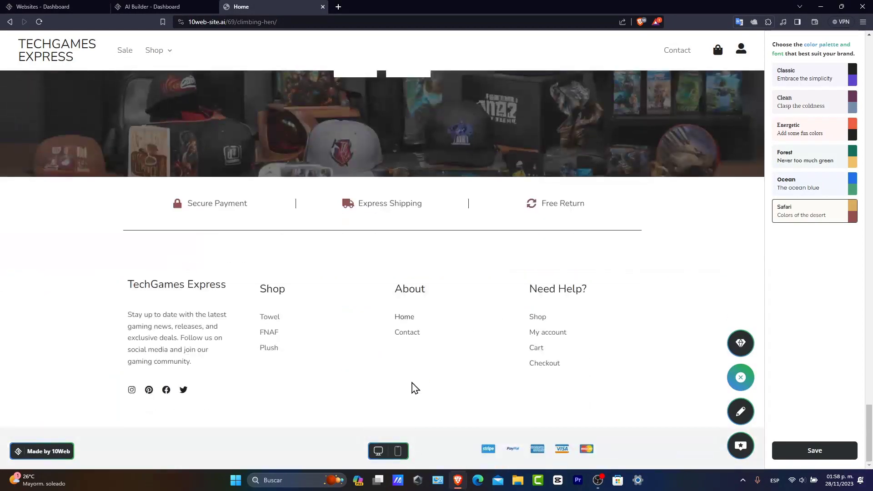
Step: Preview the home page in the mobile layout and examine it from the hero banner to the Our Mission section
left_click(399, 450)
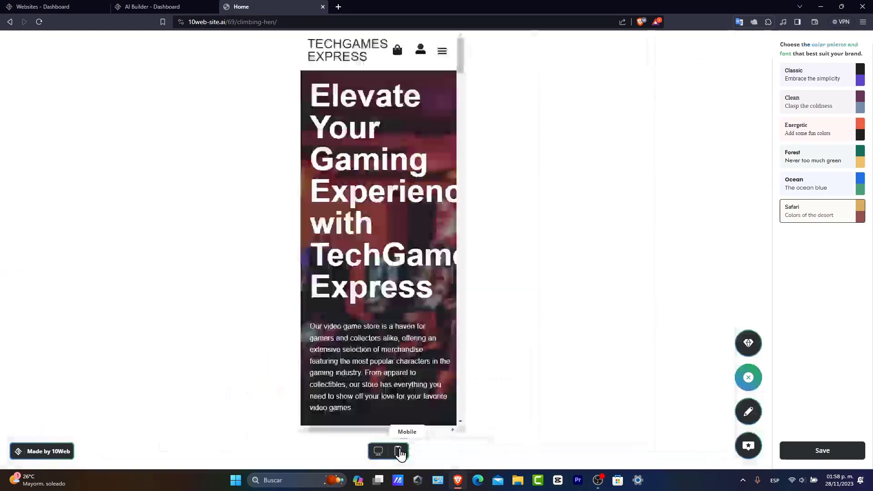
scroll(383, 348, "down", 7)
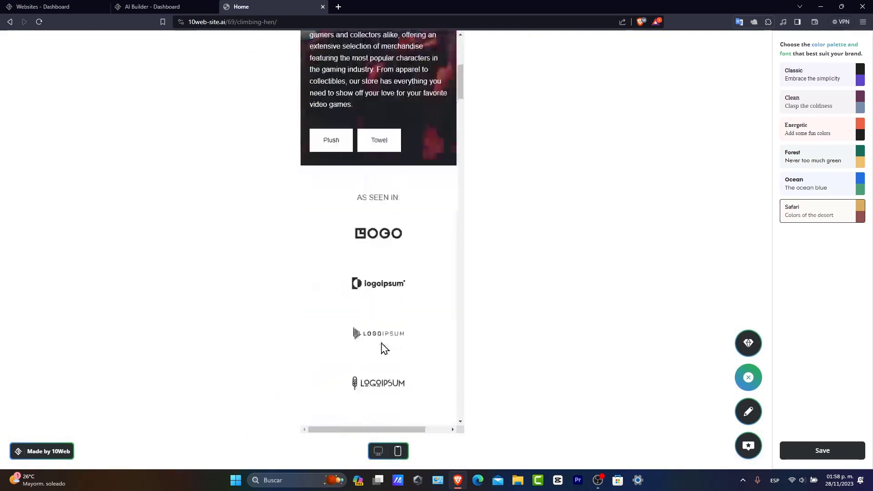
scroll(382, 348, "up", 7)
scroll(382, 344, "down", 10)
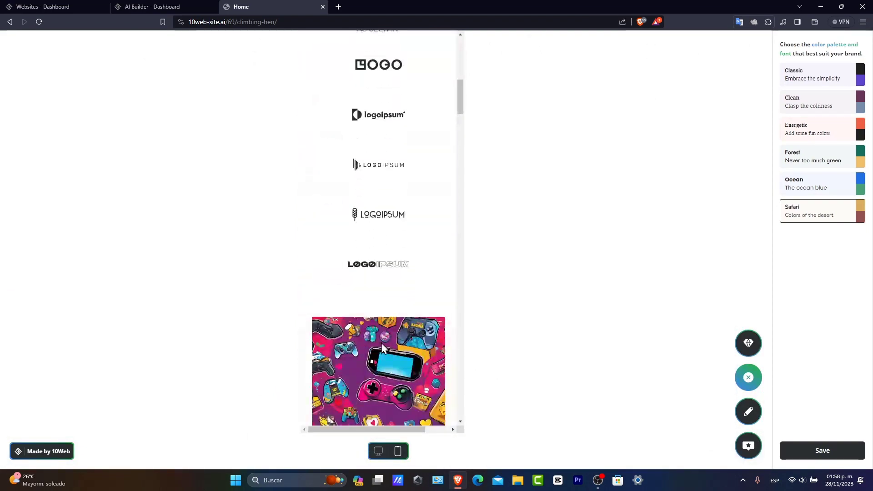
scroll(381, 348, "down", 15)
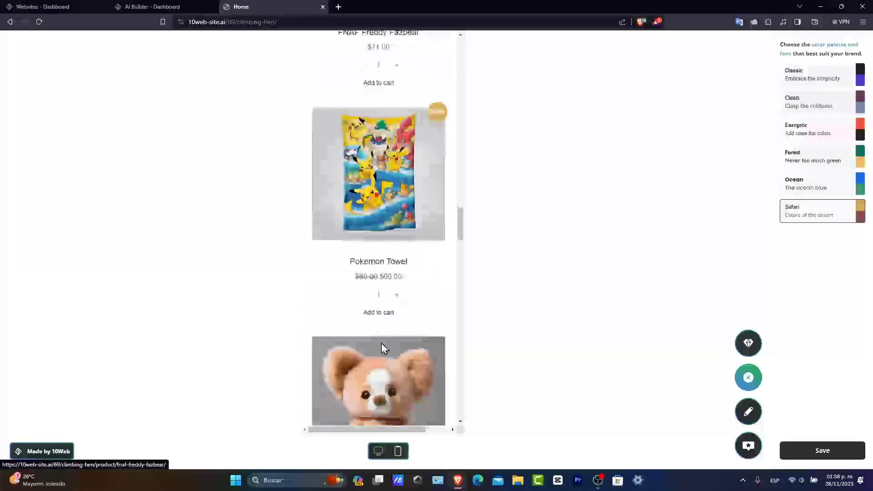
scroll(382, 347, "down", 15)
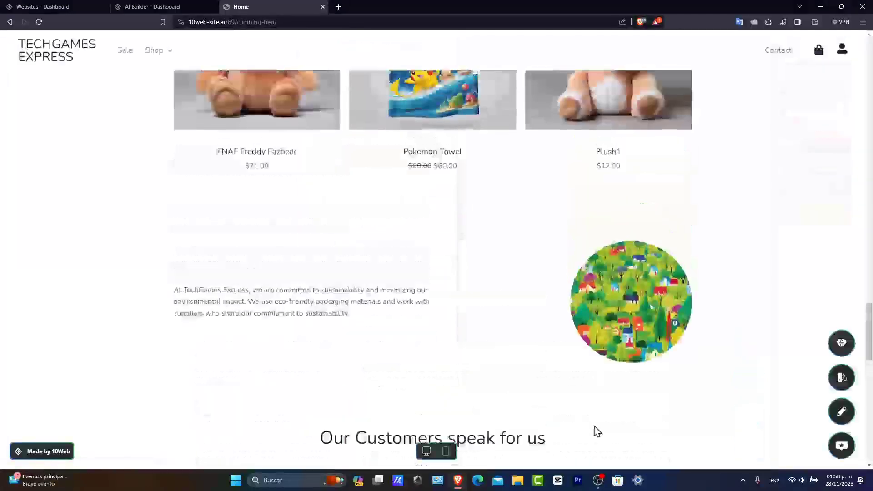
scroll(593, 429, "up", 12)
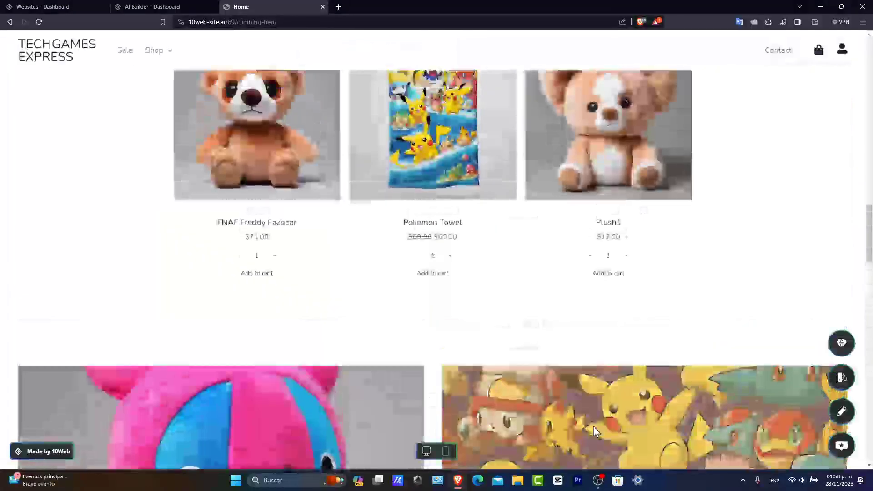
Step: Open the Plush category from its banner on the desktop home page
scroll(593, 436, "down", 3)
scroll(593, 438, "down", 3)
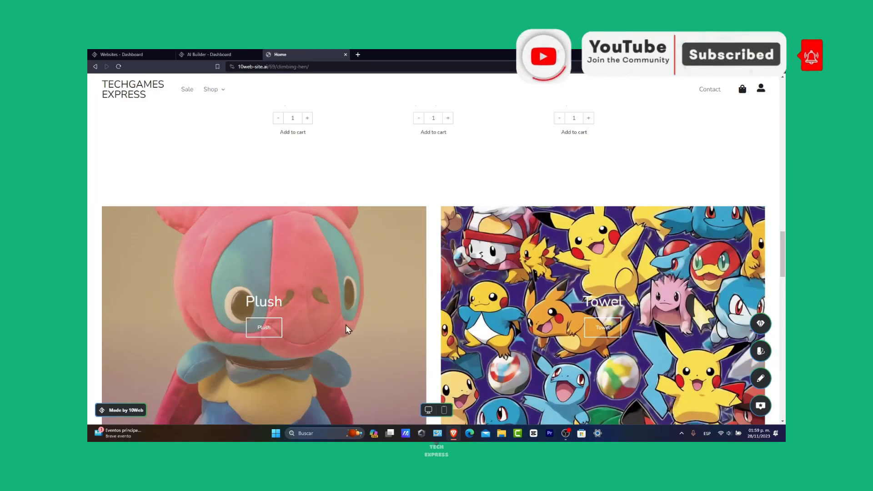
left_click(265, 327)
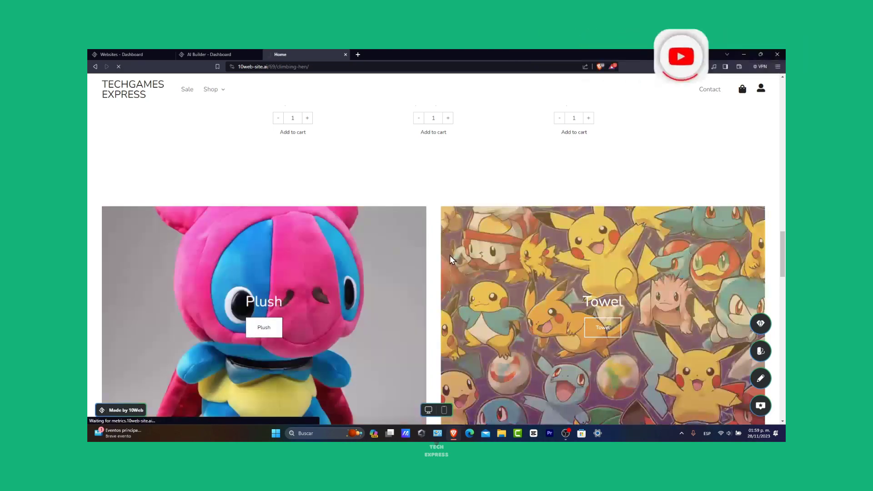